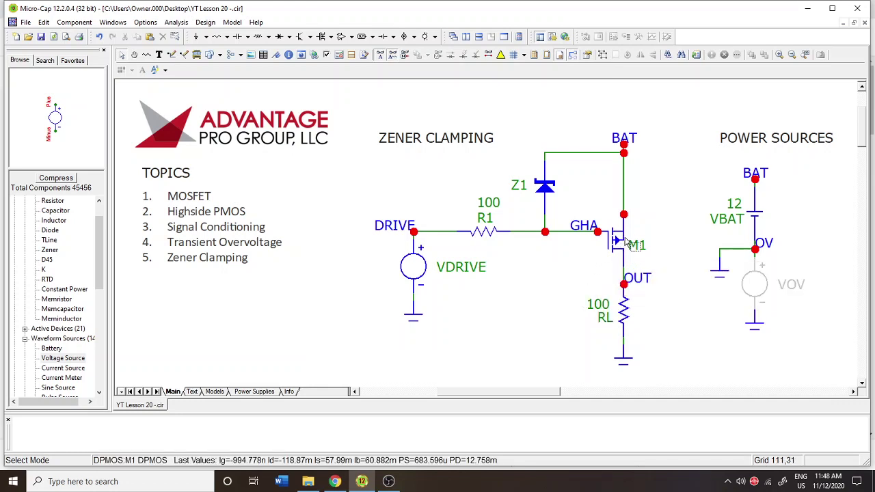
Step: Inspect the disabled VOV source and Zener diode Z1's properties
{"action": "mouse_move", "coordinate": [625, 322]}
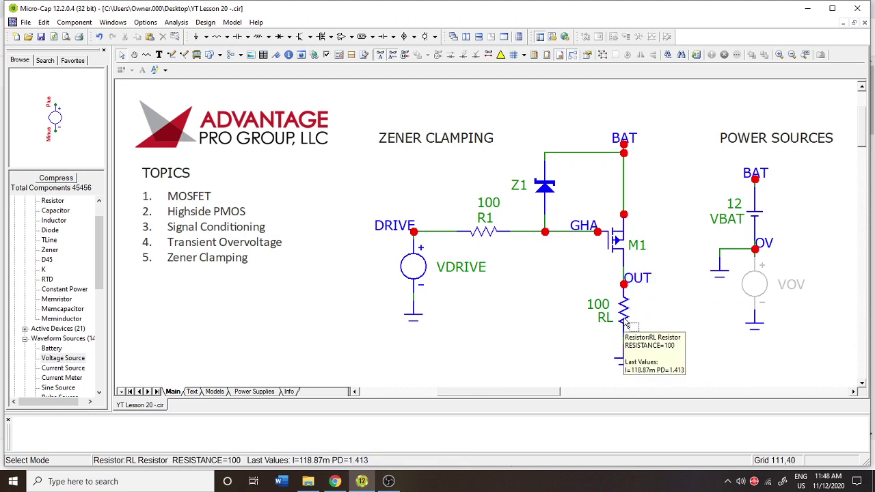
{"action": "mouse_move", "coordinate": [627, 143]}
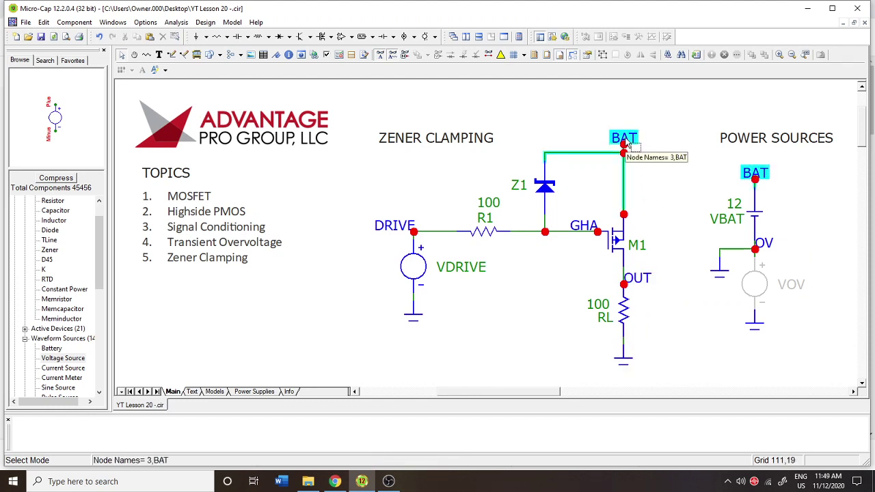
{"action": "left_click", "coordinate": [755, 284]}
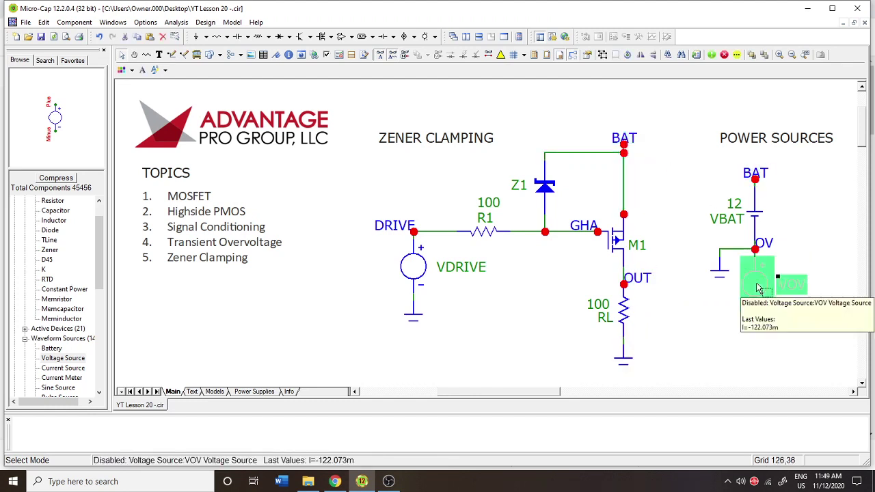
{"action": "left_click", "coordinate": [725, 333]}
{"action": "mouse_move", "coordinate": [762, 226]}
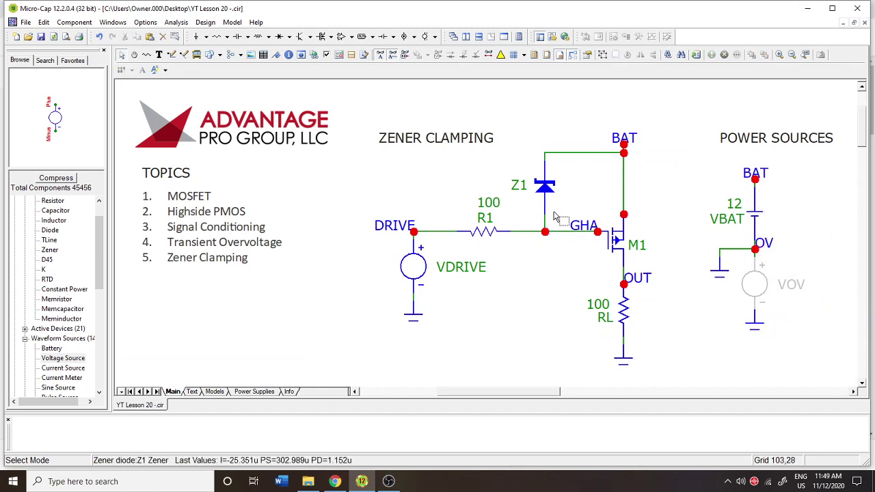
{"action": "double_click", "coordinate": [524, 186]}
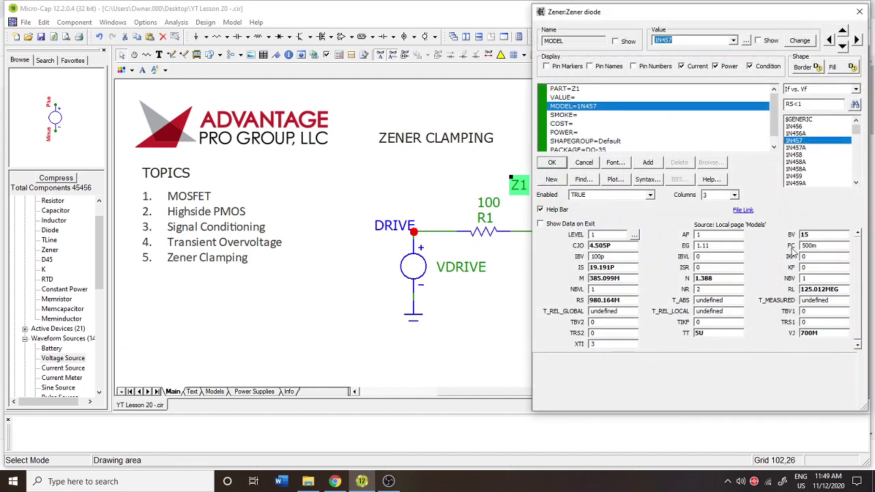
{"action": "left_click", "coordinate": [551, 162]}
{"action": "left_click", "coordinate": [552, 289]}
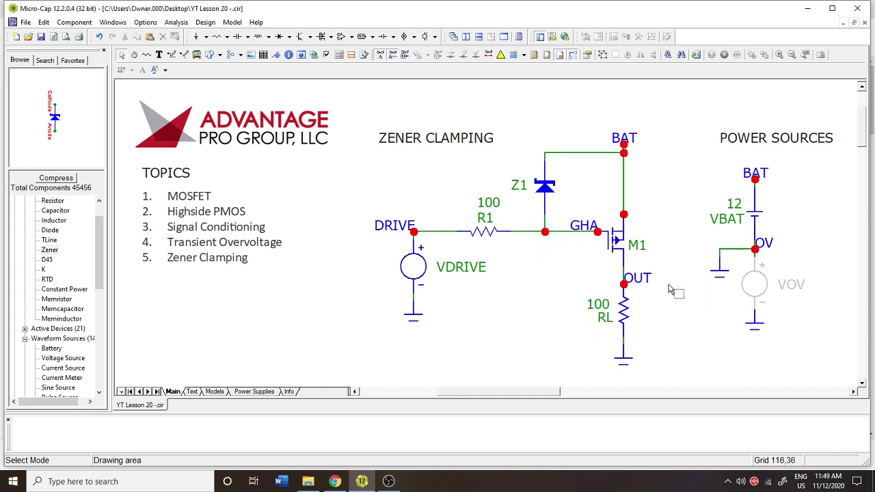
Step: Check resistor R1 and the VDRIVE source's settings, keeping them unchanged
{"action": "left_click", "coordinate": [548, 208]}
{"action": "left_click", "coordinate": [552, 267]}
{"action": "left_click", "coordinate": [484, 233]}
{"action": "left_click", "coordinate": [526, 267]}
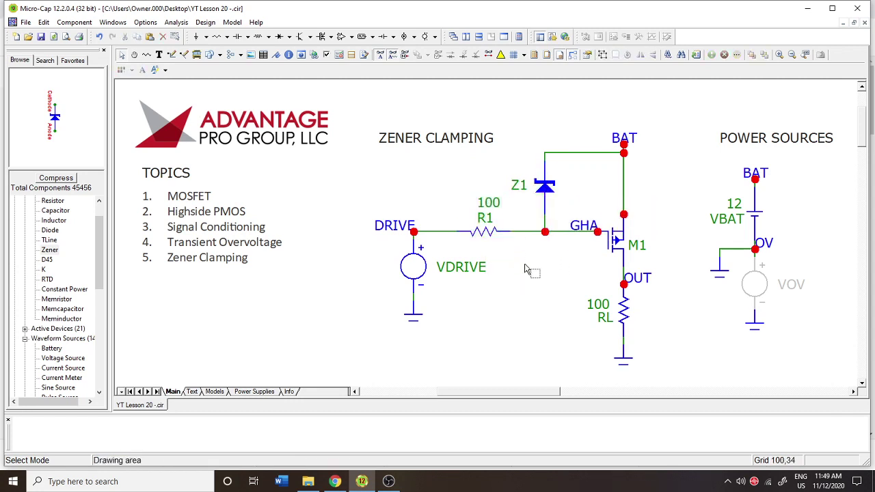
{"action": "left_click", "coordinate": [485, 236]}
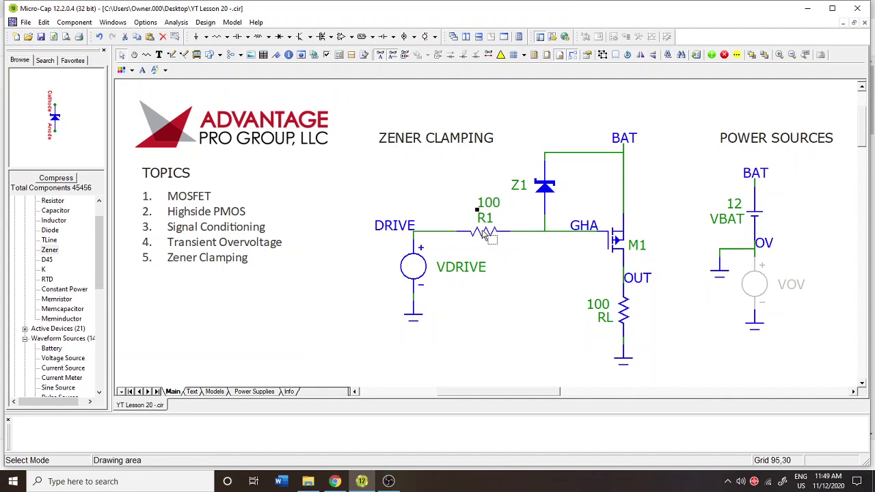
{"action": "double_click", "coordinate": [413, 268]}
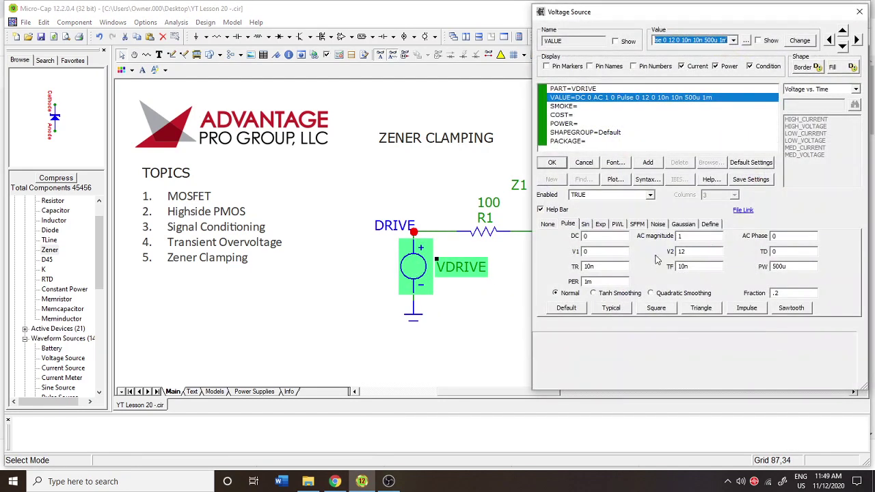
{"action": "left_click", "coordinate": [552, 162]}
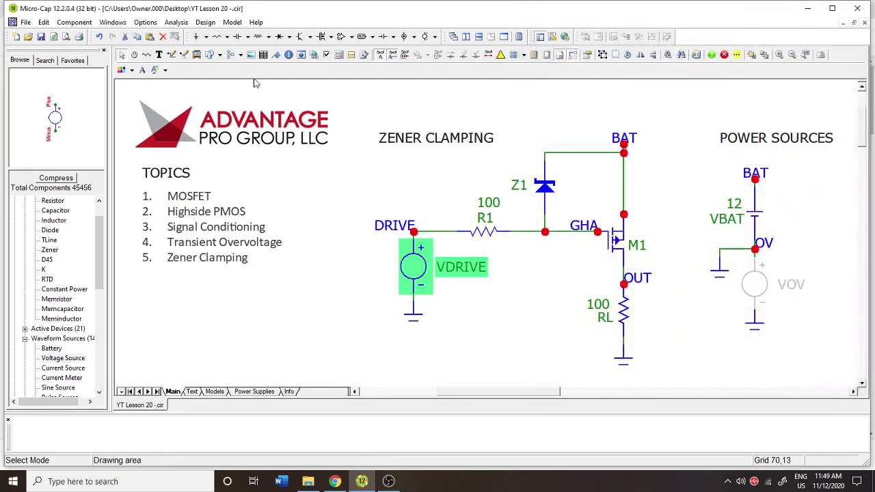
Step: Run a preliminary transient simulation, then close its waveform plots
{"action": "left_click", "coordinate": [176, 22]}
{"action": "left_click", "coordinate": [184, 33]}
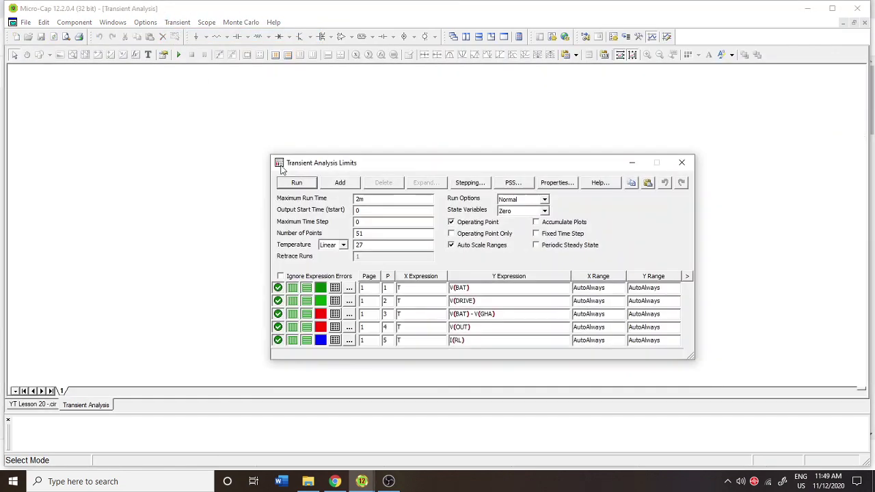
{"action": "left_click", "coordinate": [290, 179]}
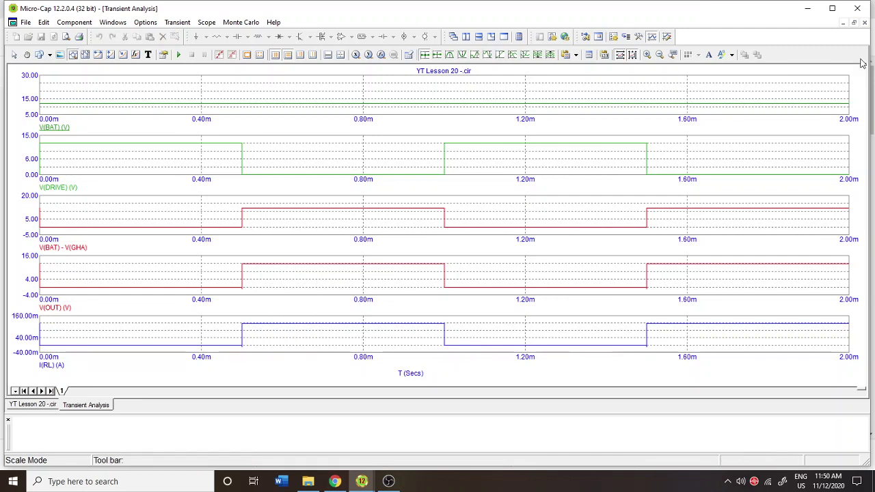
{"action": "left_click", "coordinate": [864, 22]}
Step: Enable VOV as a 100 V pulse with 5u width
{"action": "left_click", "coordinate": [687, 263]}
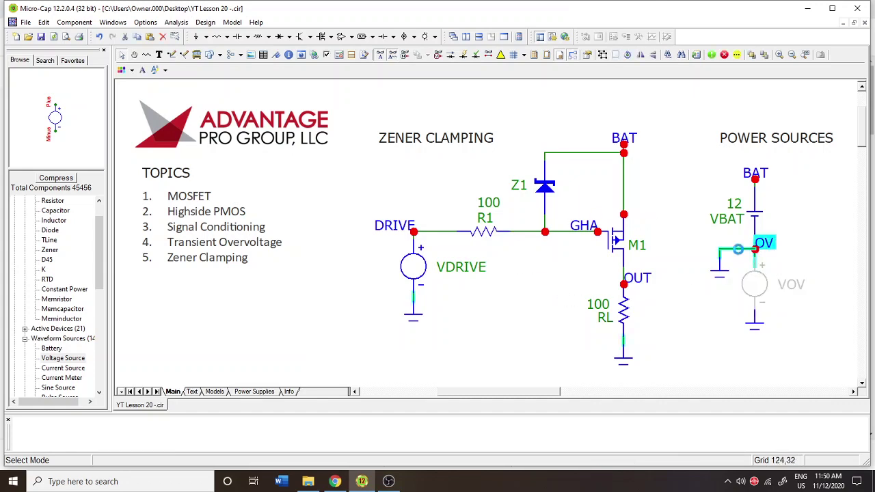
{"action": "double_click", "coordinate": [751, 282]}
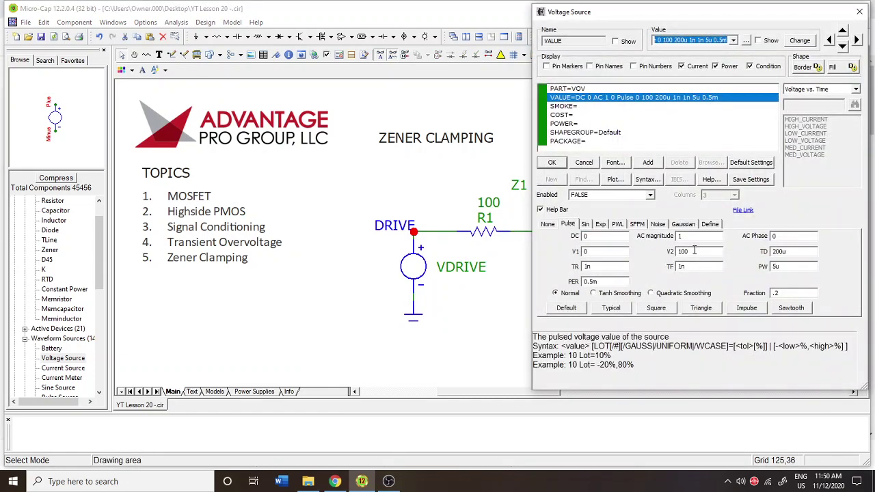
{"action": "left_click", "coordinate": [692, 250]}
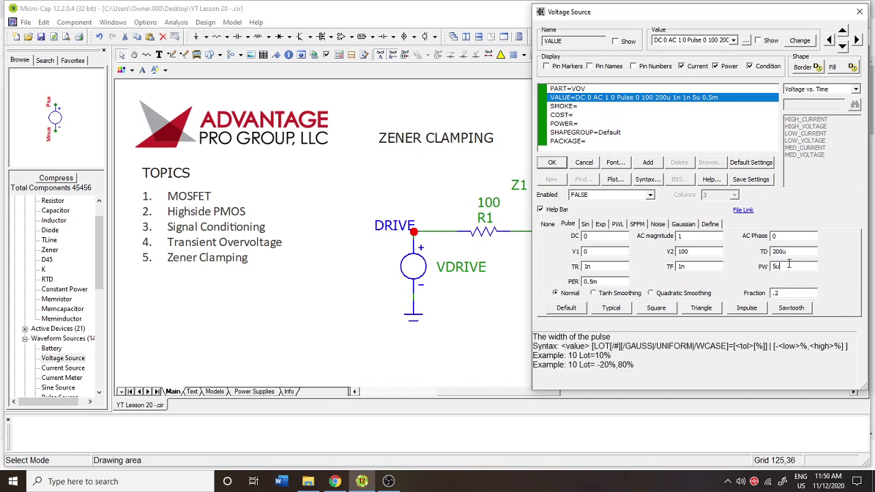
{"action": "left_click", "coordinate": [551, 162]}
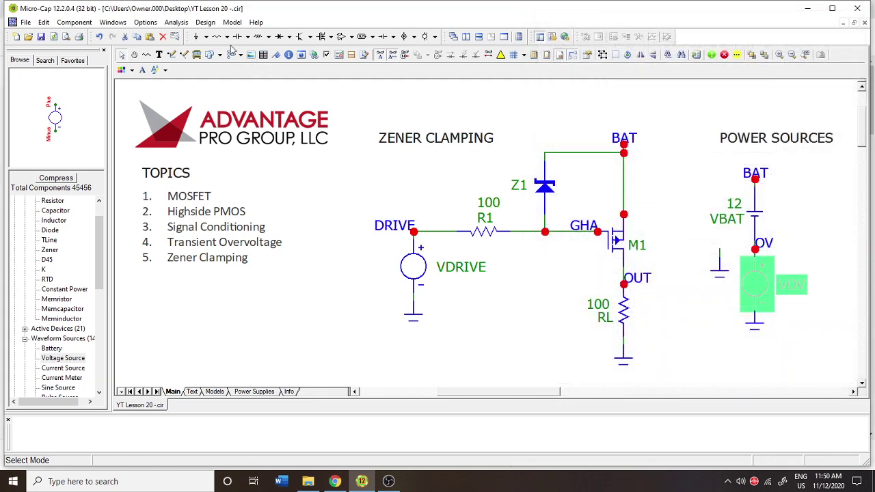
{"action": "left_click", "coordinate": [176, 22]}
{"action": "left_click", "coordinate": [183, 38]}
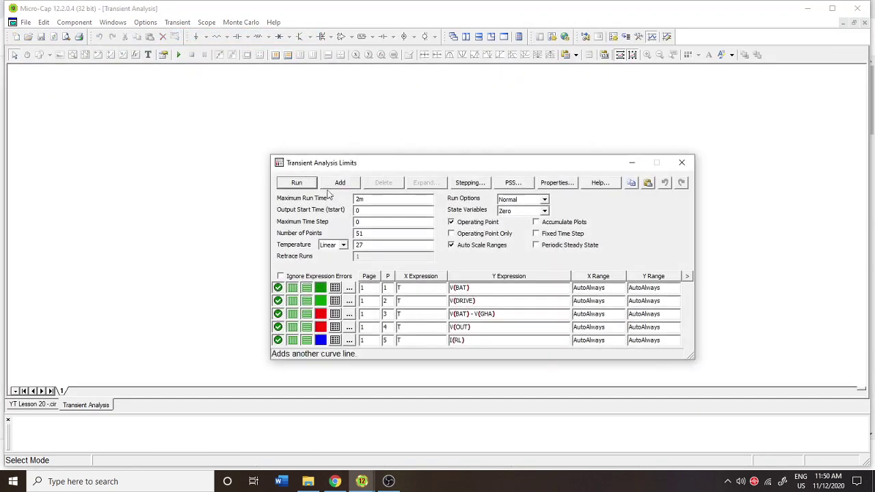
{"action": "left_click", "coordinate": [293, 183]}
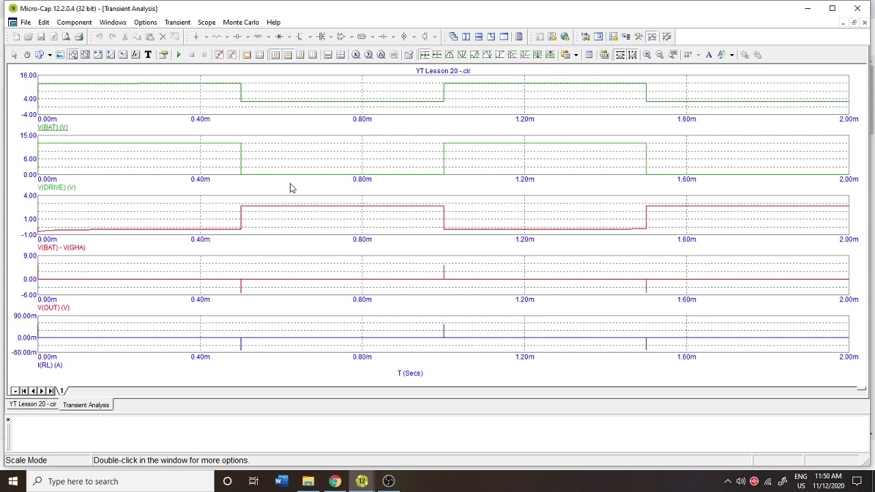
{"action": "left_click", "coordinate": [175, 22]}
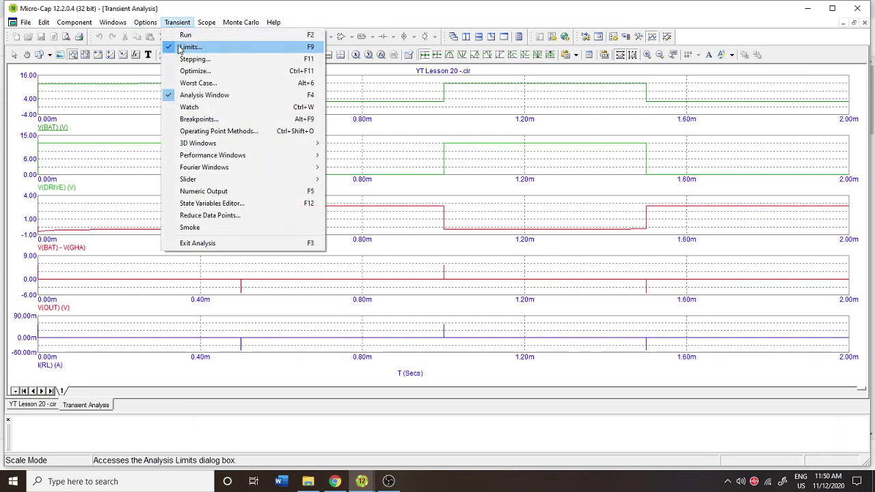
{"action": "left_click", "coordinate": [195, 48]}
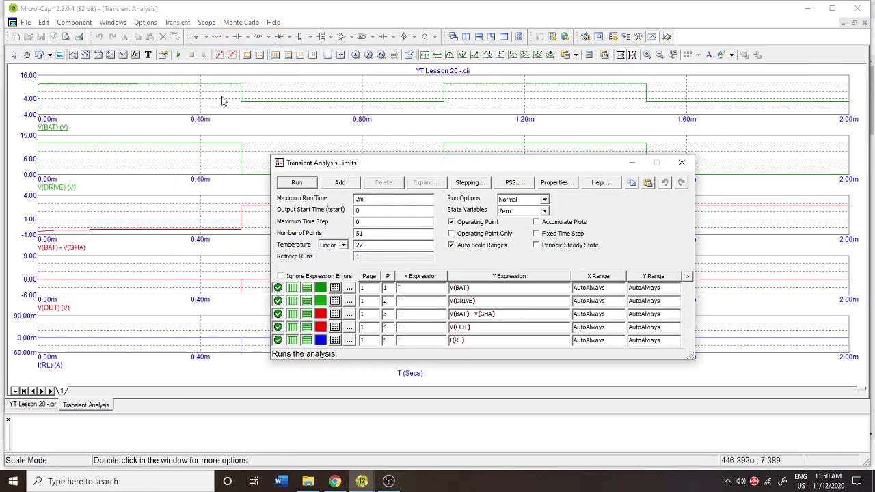
{"action": "left_click", "coordinate": [681, 163]}
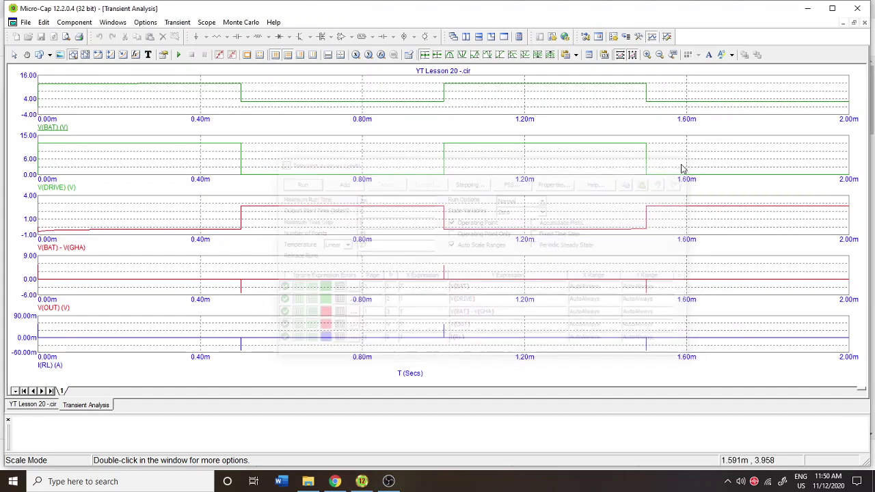
{"action": "left_click", "coordinate": [865, 24]}
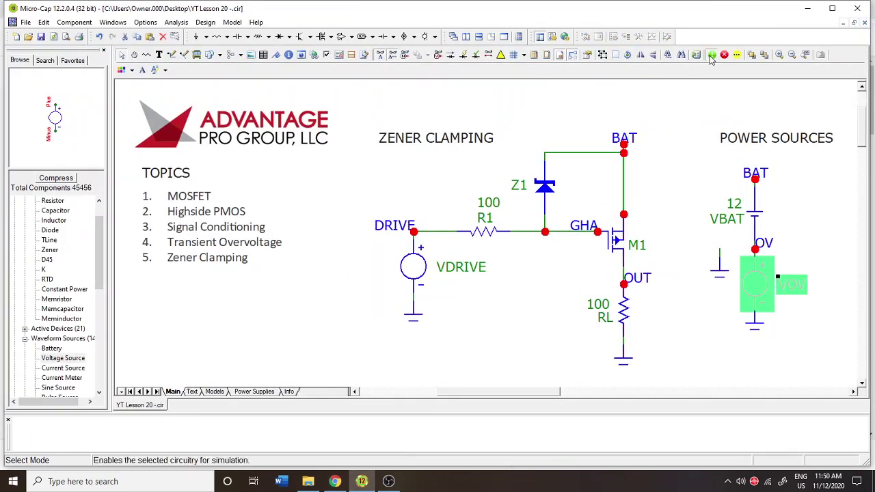
Step: Run the transient analysis to plot the V(BAT) spikes and V(OUT) response
{"action": "left_click", "coordinate": [176, 22]}
{"action": "left_click", "coordinate": [193, 32]}
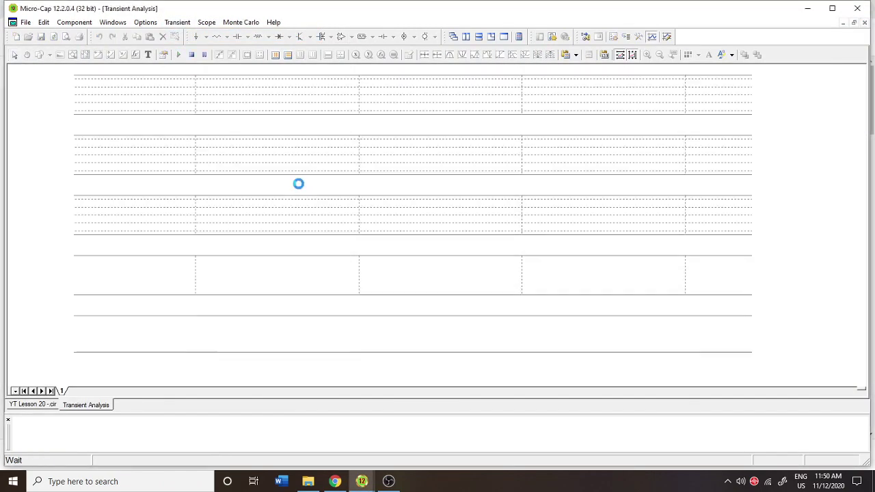
{"action": "left_click", "coordinate": [297, 182]}
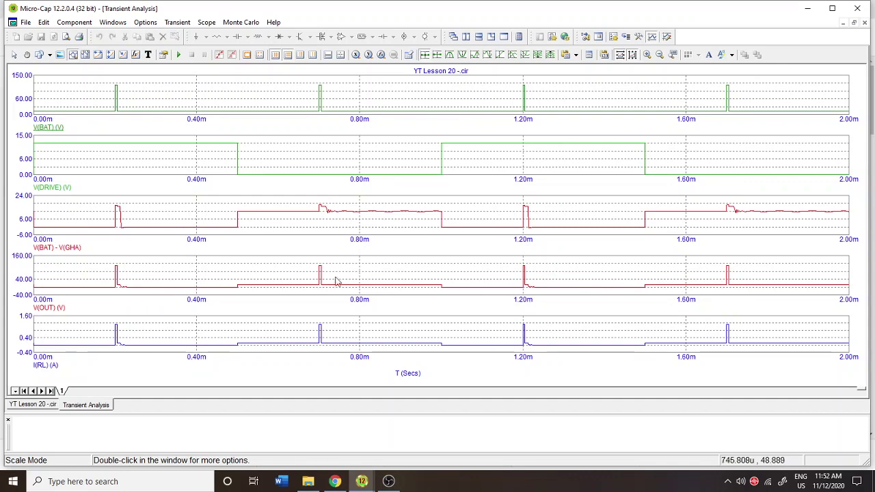
Step: Close the Transient Analysis window to get back to the Zener clamping schematic
{"action": "left_click", "coordinate": [863, 24]}
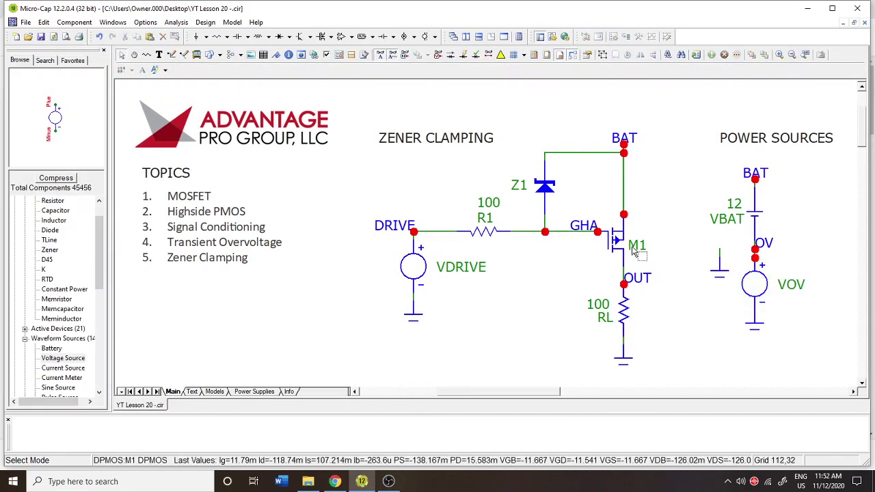